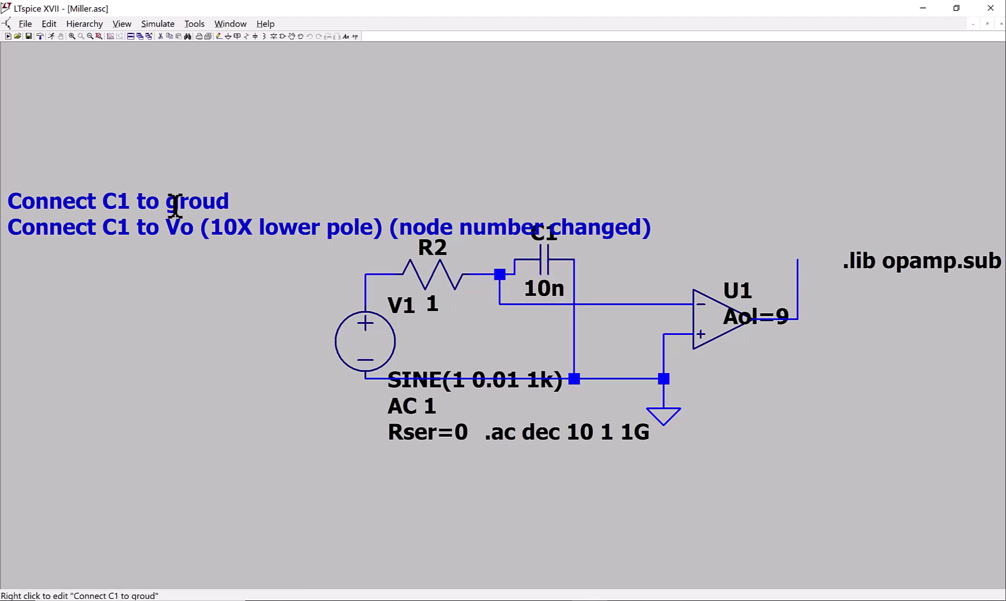
# Open the comment's Edit Text dialog and dismiss it, leaving the text unchanged.
pyautogui.rightClick(192, 207)
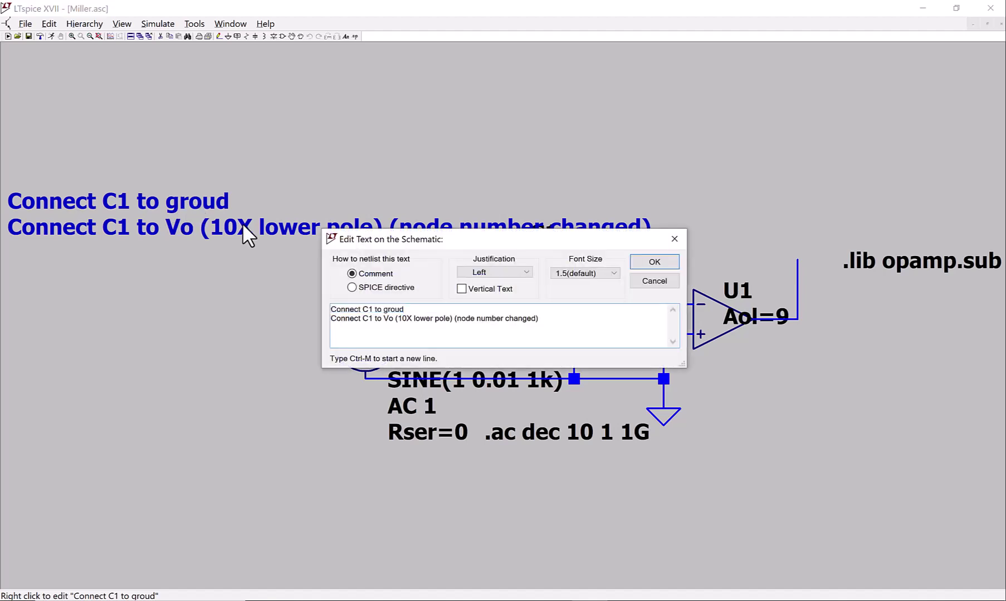
pyautogui.press('Escape')
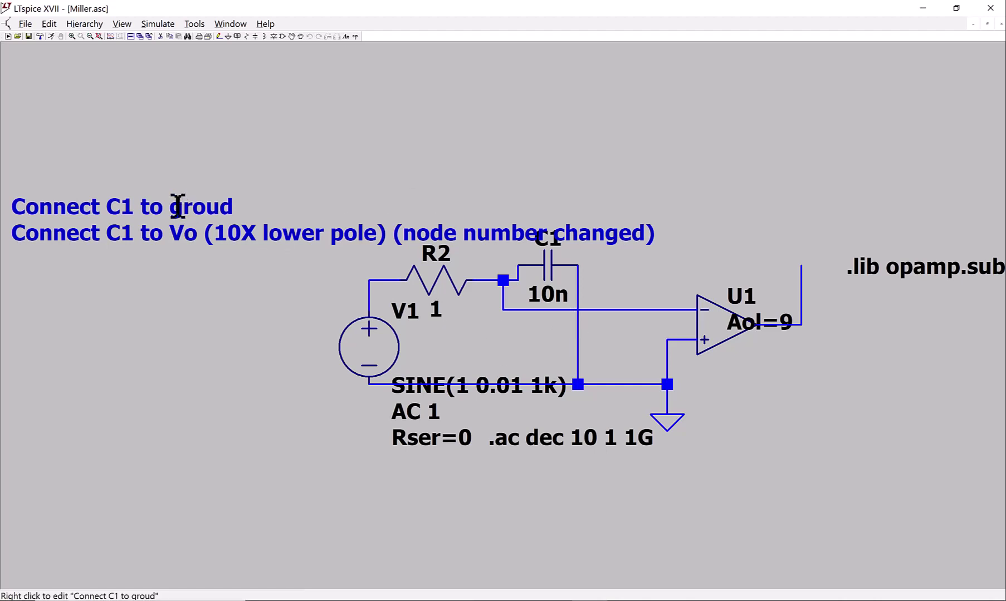
# Move the 'Connect C1 to ground' comment higher above the circuit.
pyautogui.press('F7')
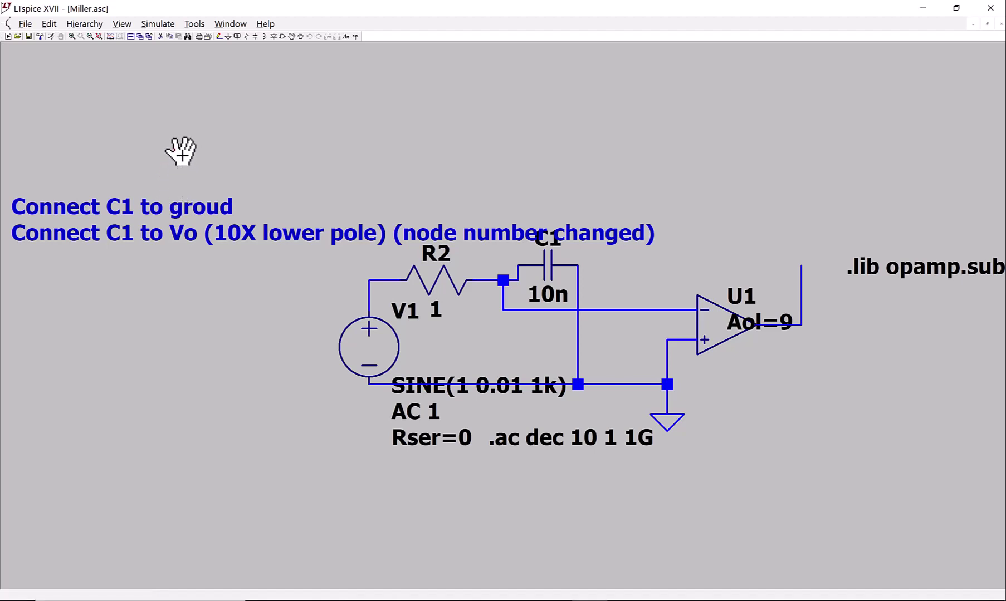
pyautogui.click(192, 221)
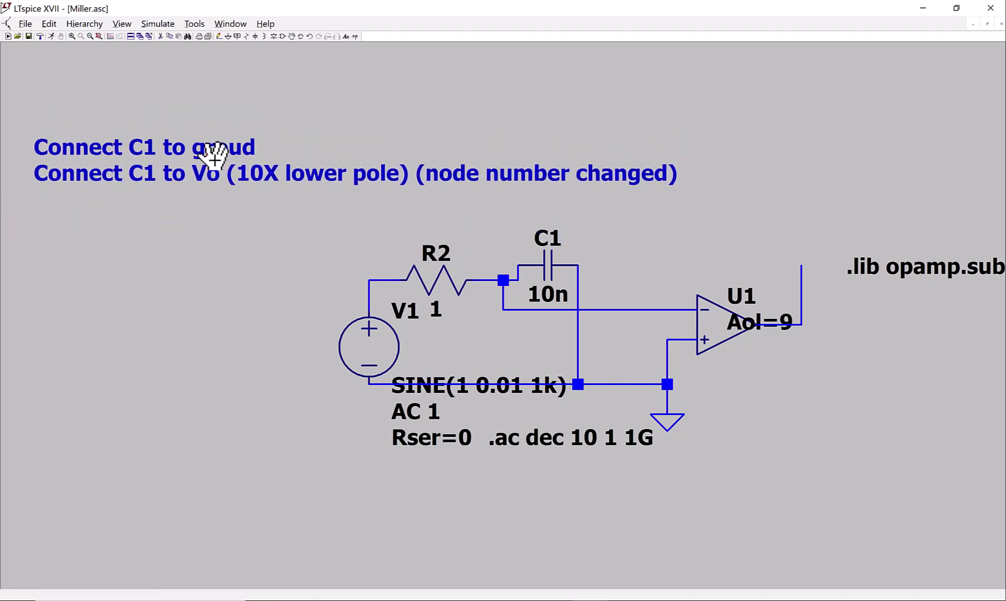
pyautogui.click(214, 161)
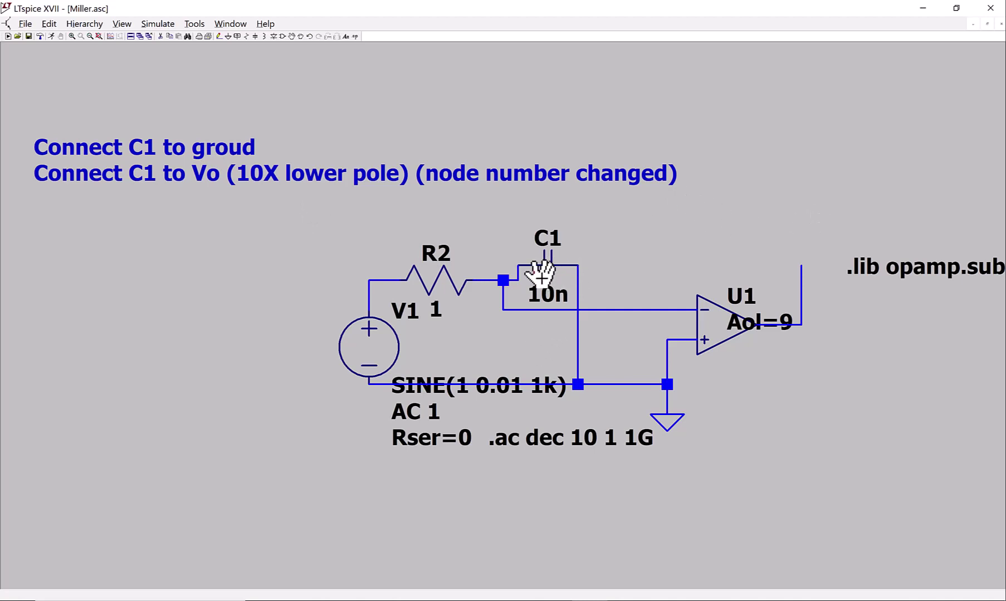
# Connect C1's wire end to the bottom ground wire and re-maximize the window.
pyautogui.click(577, 384)
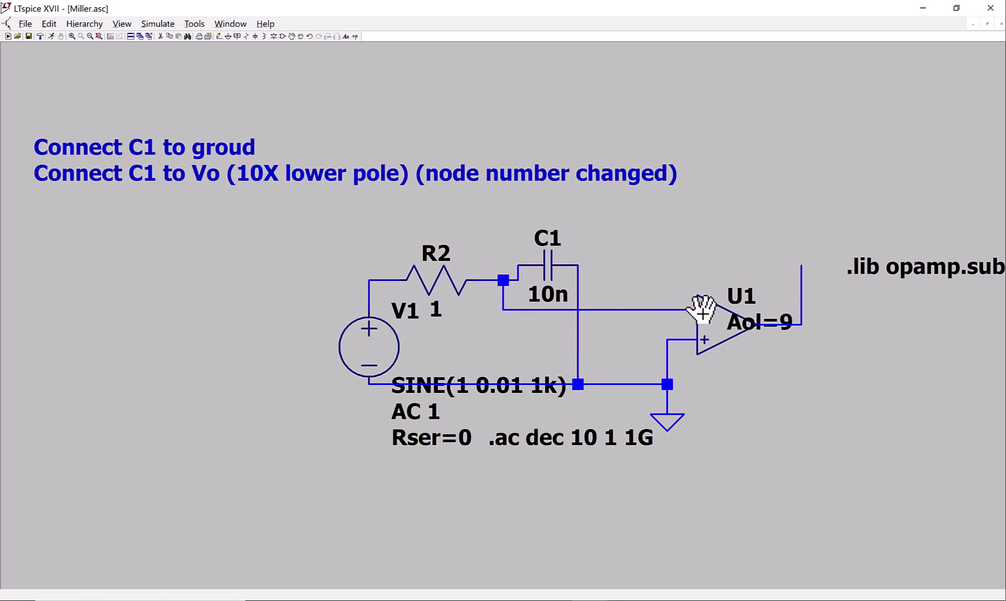
pyautogui.moveTo(148, 10); pyautogui.dragTo(289, 75)
pyautogui.doubleClick(290, 76)
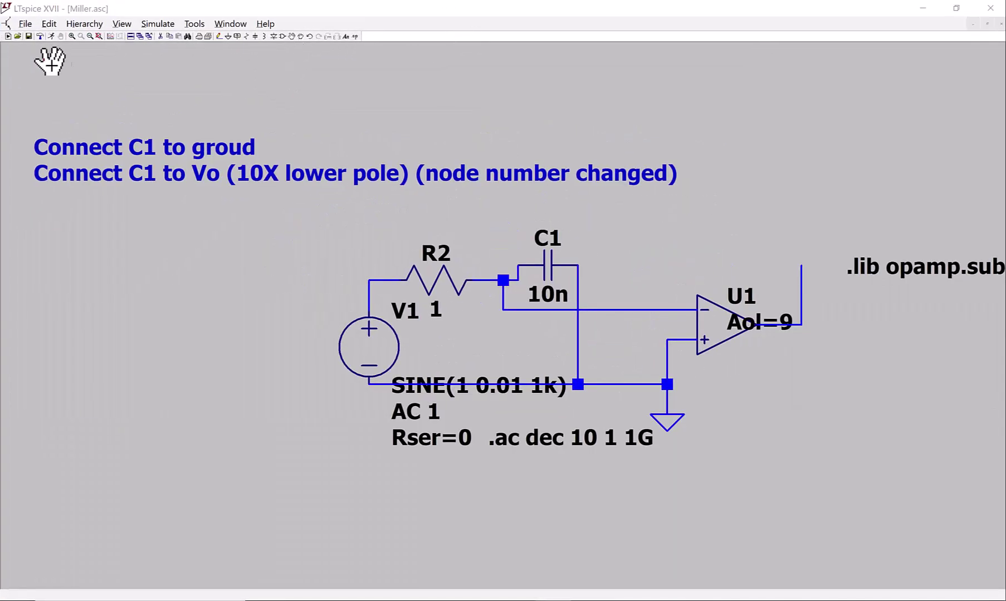
# Run the AC simulation and plot V(n002) from the op-amp input wire.
pyautogui.click(50, 35)
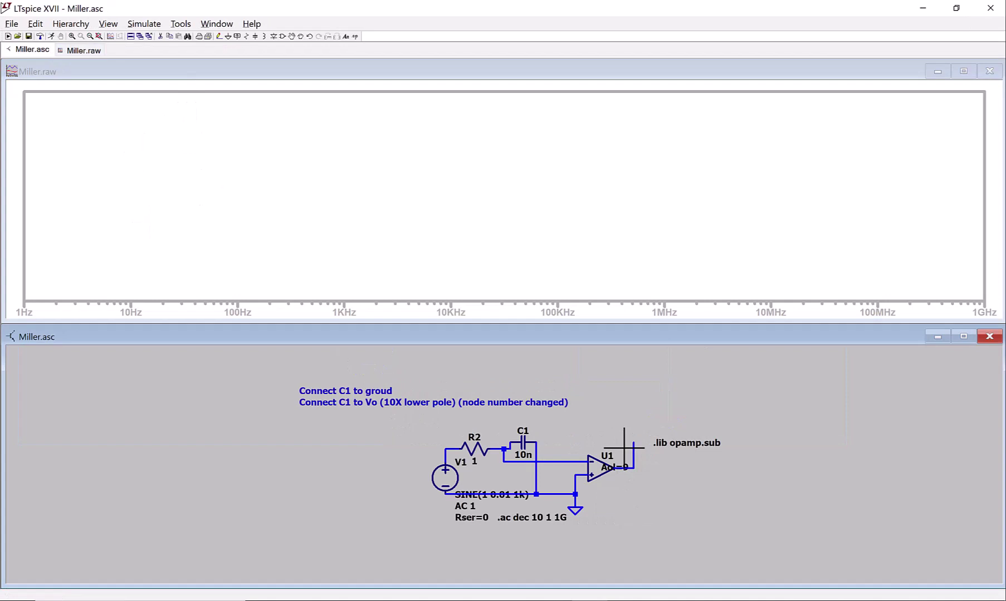
pyautogui.click(573, 459)
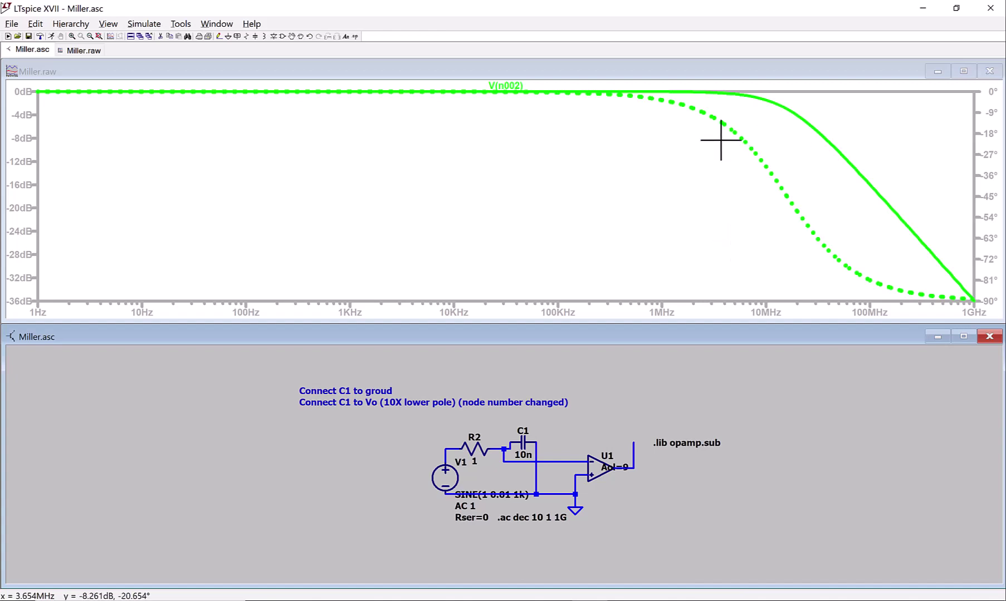
pyautogui.click(736, 126)
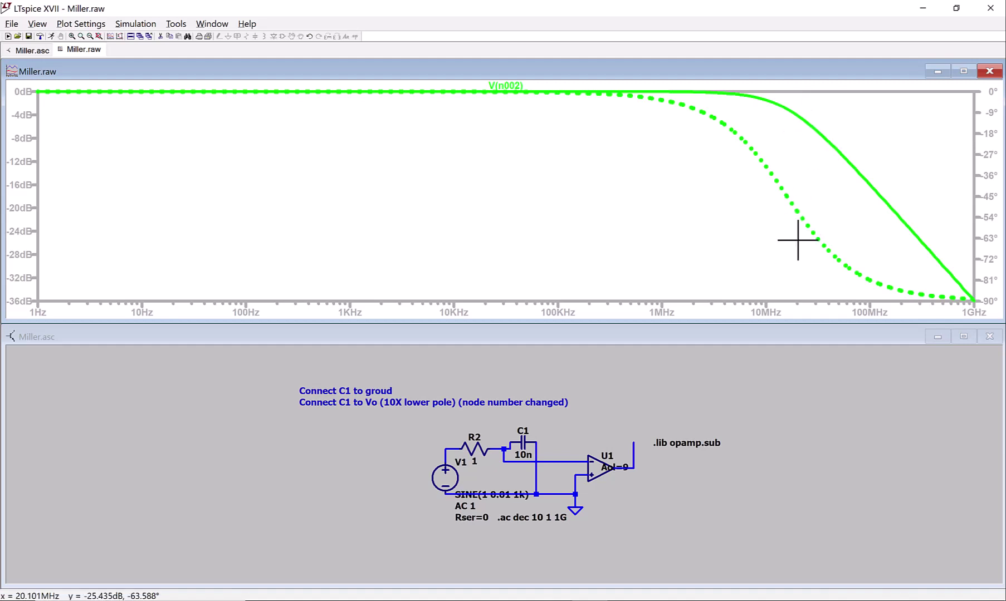
pyautogui.click(249, 433)
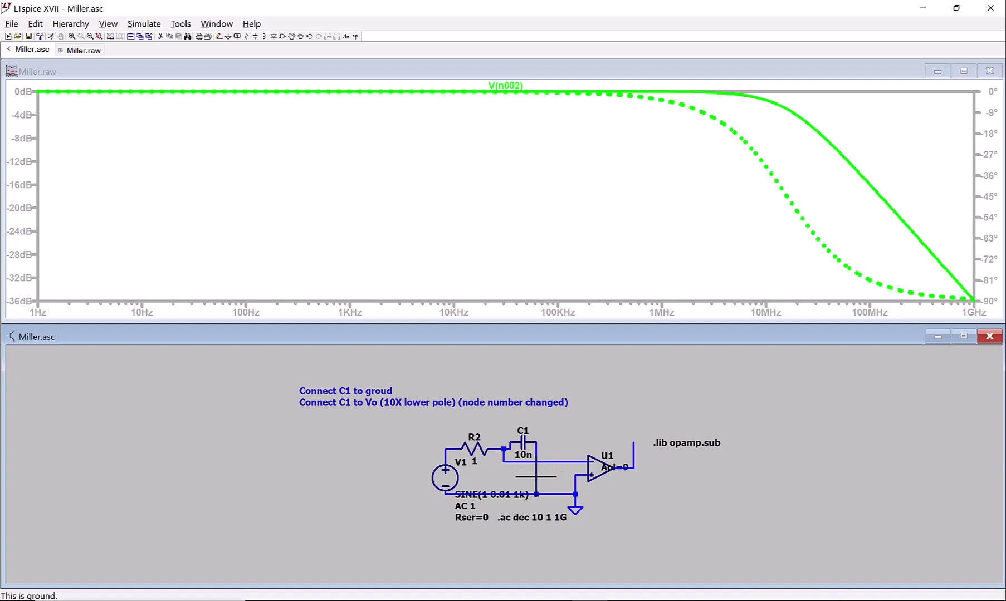
pyautogui.click(237, 36)
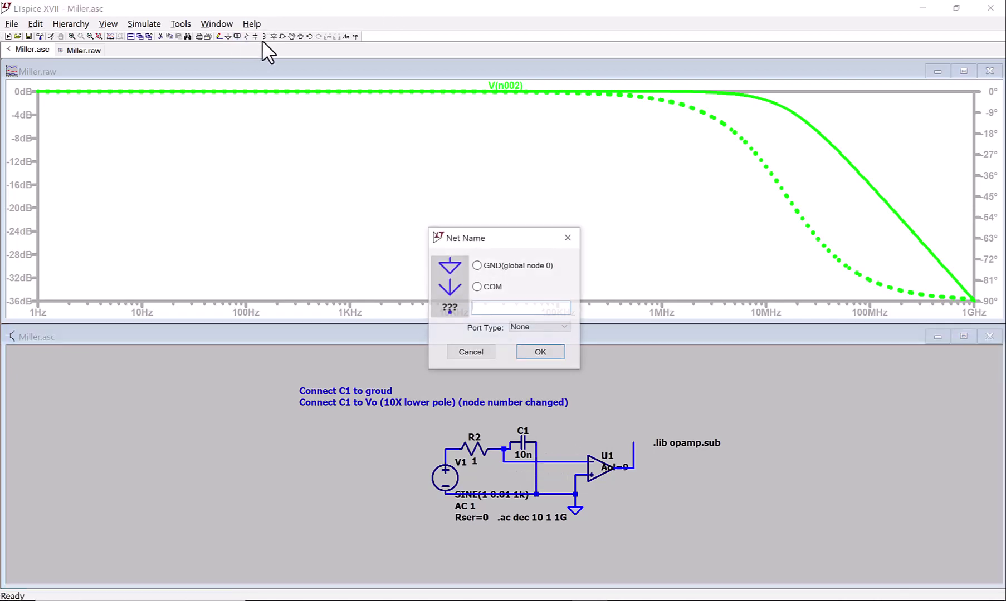
pyautogui.press('Escape')
pyautogui.click(103, 48)
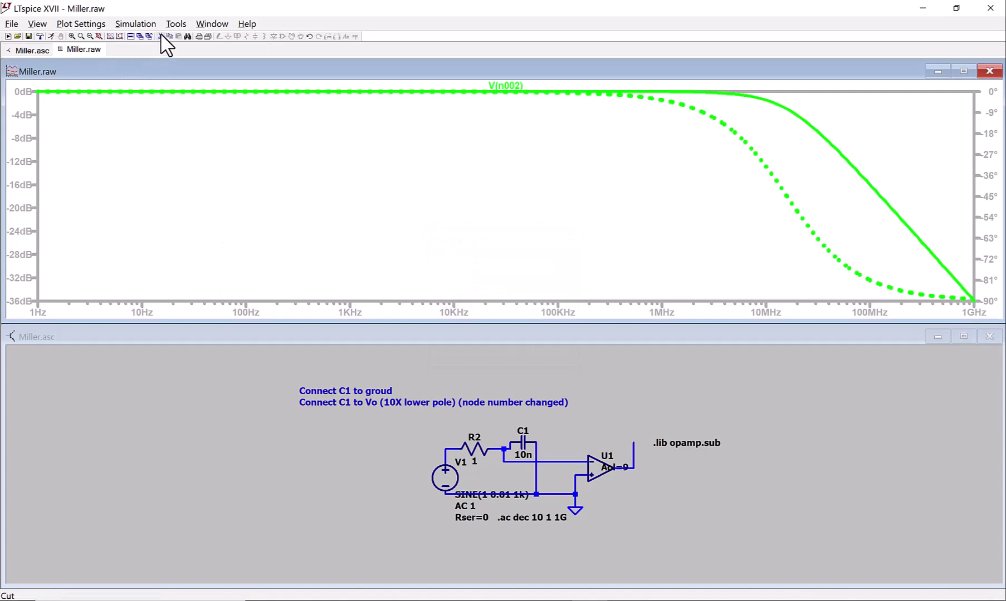
pyautogui.click(532, 473)
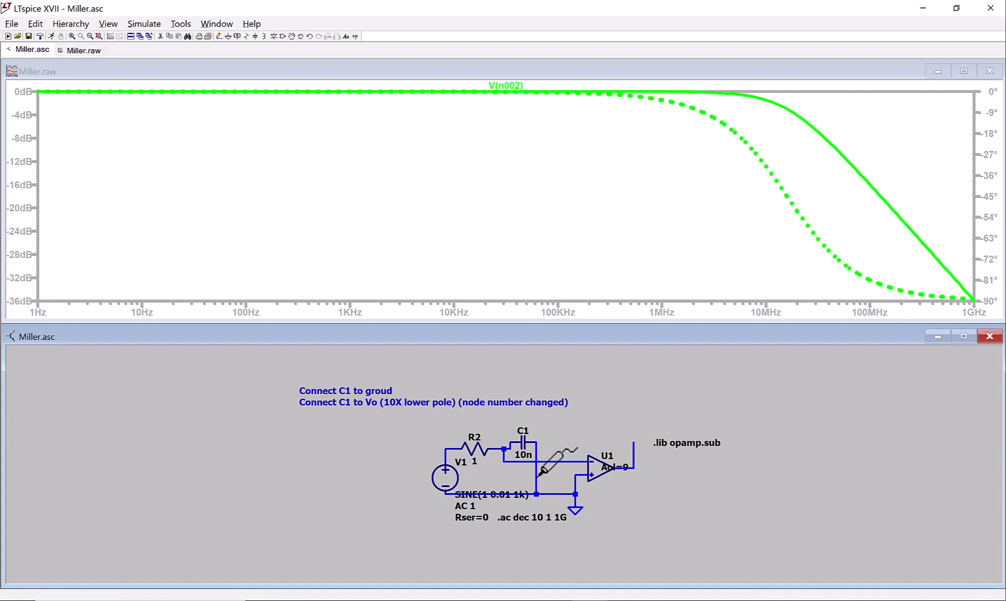
# Delete C1's wire to ground and wire C1's right terminal to the op-amp output.
pyautogui.press('Delete')
pyautogui.click(536, 470)
pyautogui.click(220, 37)
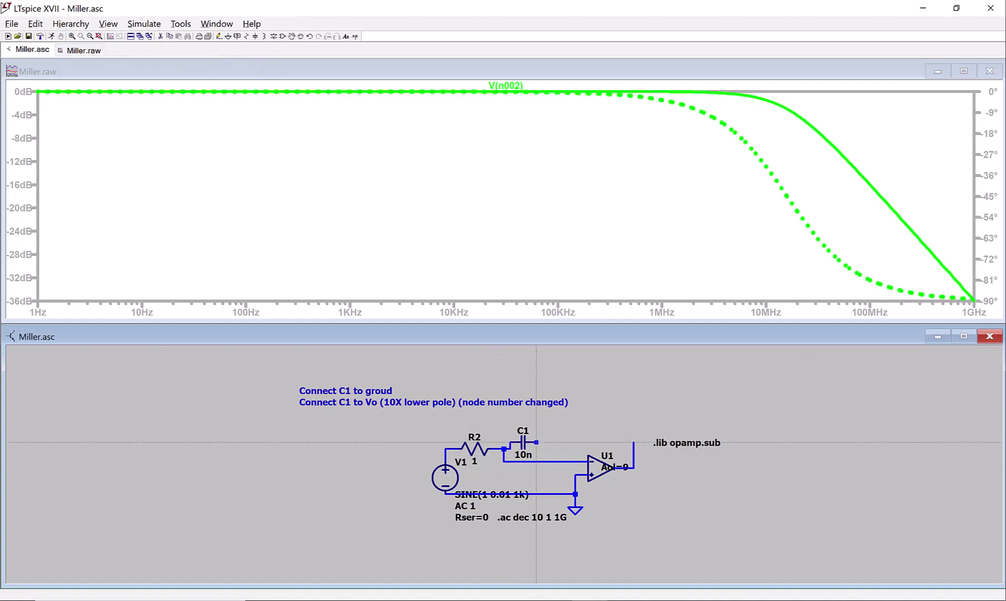
pyautogui.click(536, 442)
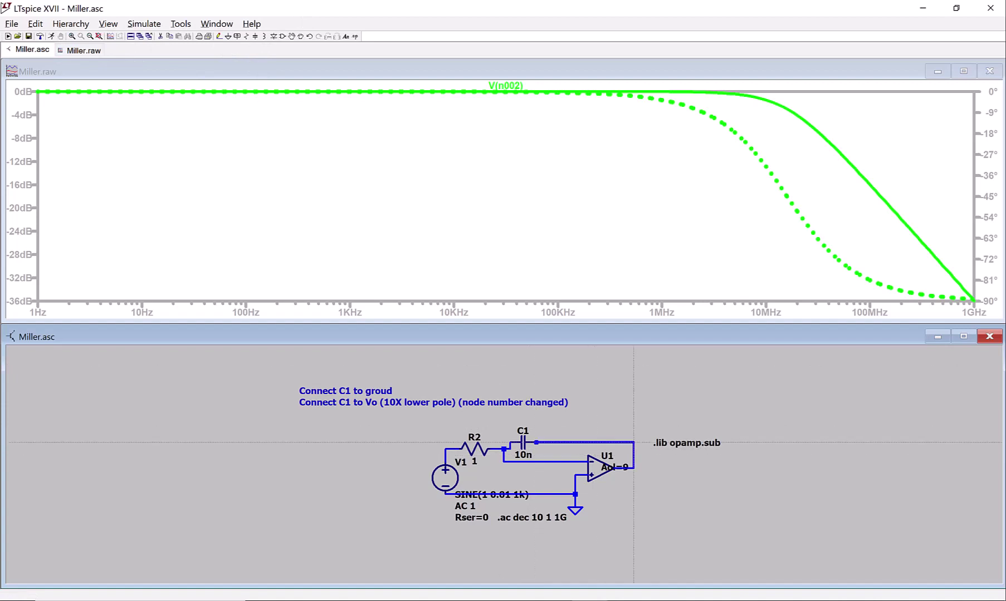
pyautogui.click(634, 442)
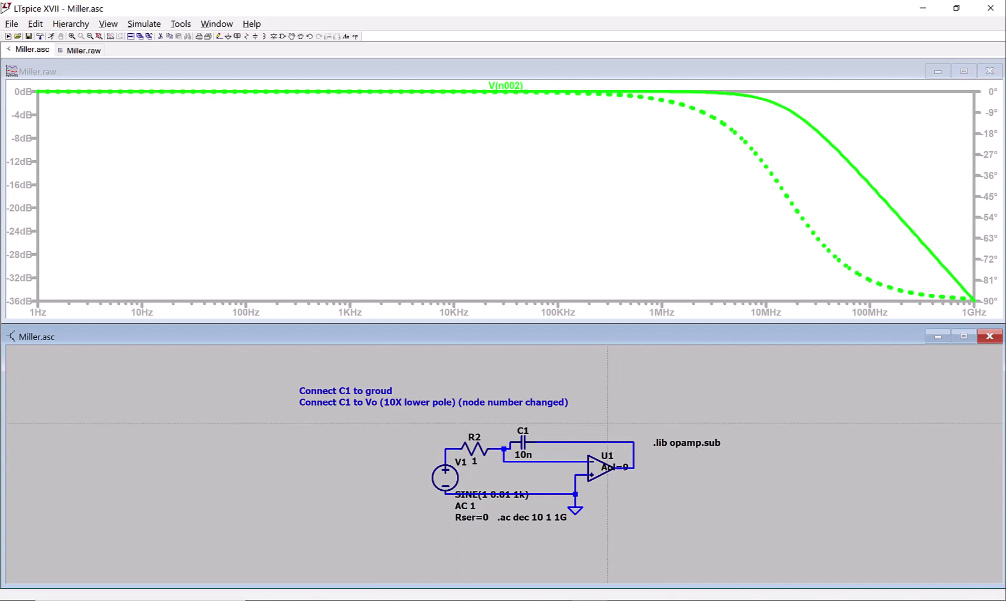
# Re-run the AC simulation with C1 in feedback, giving a flat 0 dB V(n002) line.
pyautogui.click(51, 37)
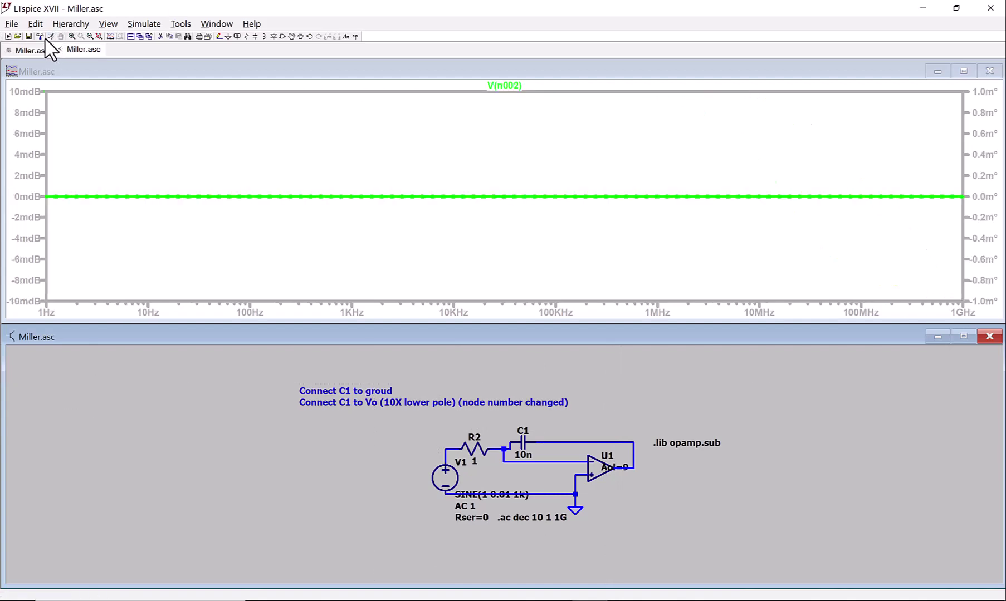
pyautogui.click(51, 37)
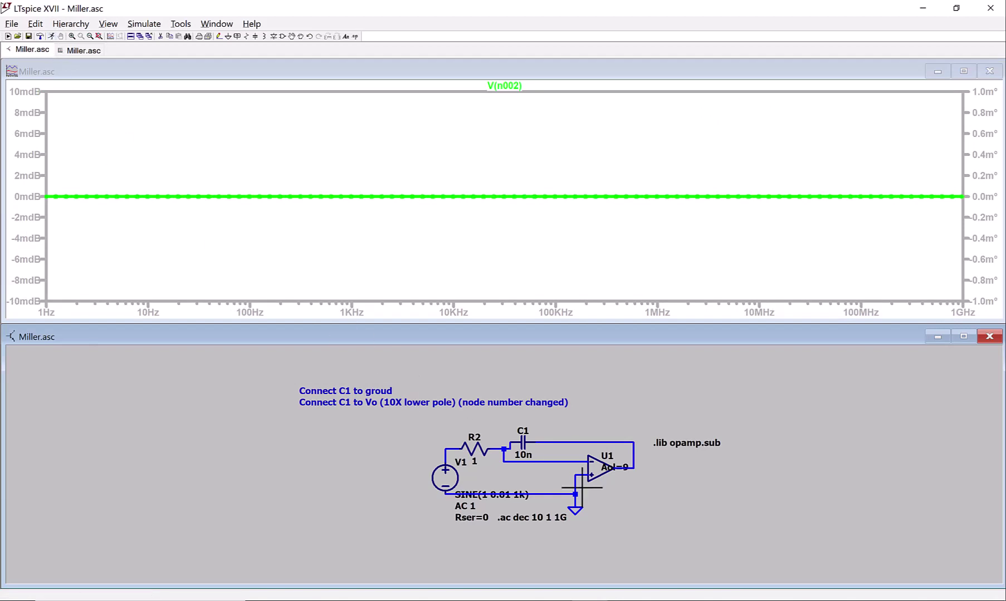
pyautogui.press('F3')
pyautogui.press('Escape')
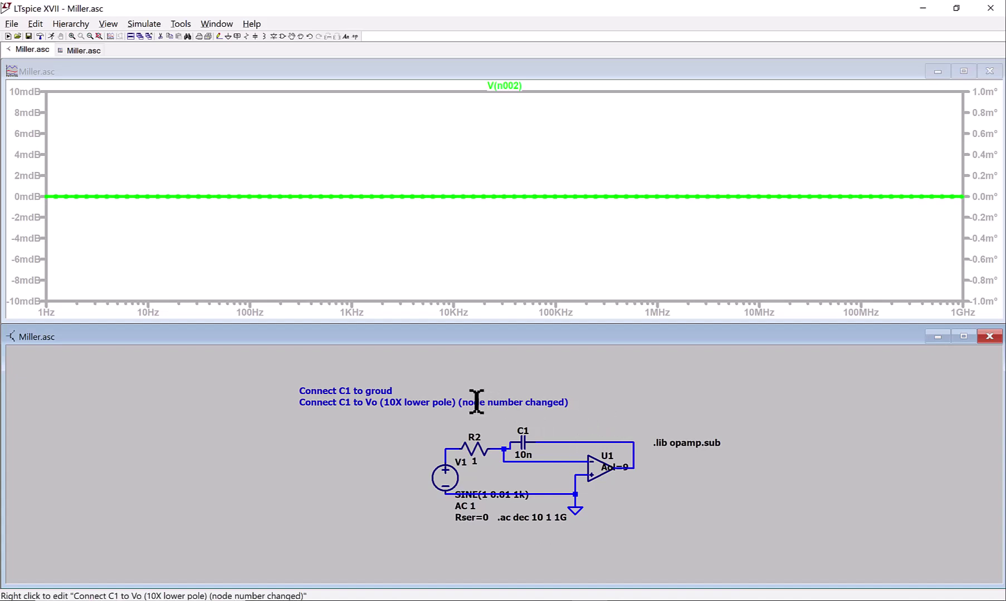
pyautogui.press('F3')
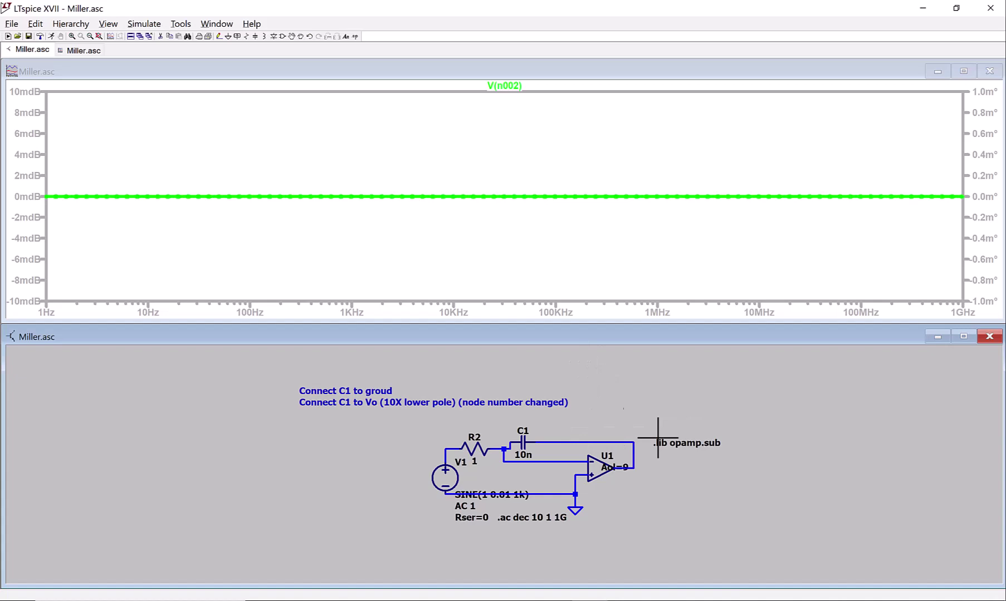
# Add V(n003) at C1's node, rolling off above about 1MHz to -21dB by 100MHz.
pyautogui.press('Escape')
pyautogui.click(511, 461)
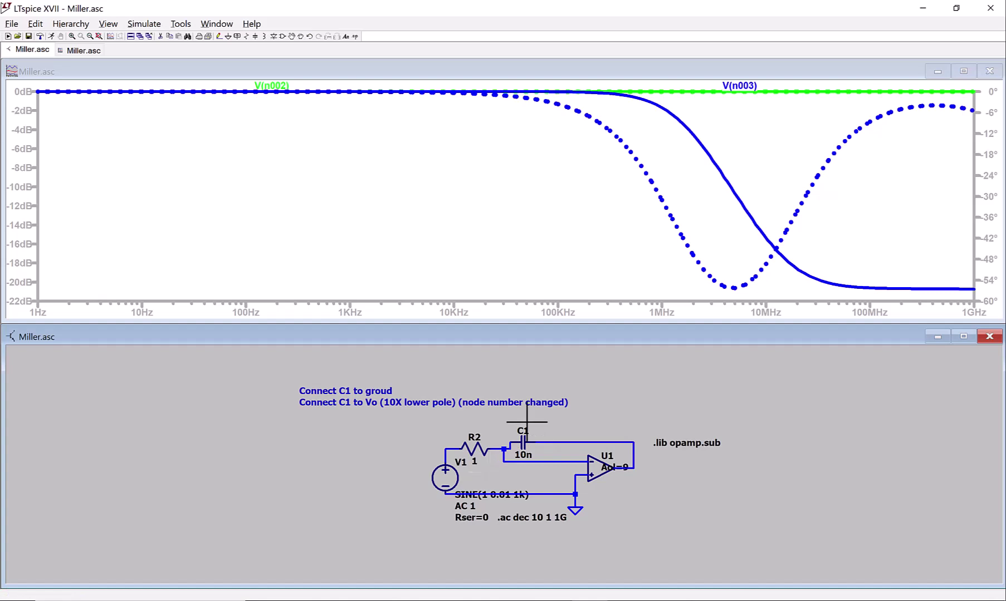
pyautogui.press('Delete')
pyautogui.press('F3')
pyautogui.press('F5')
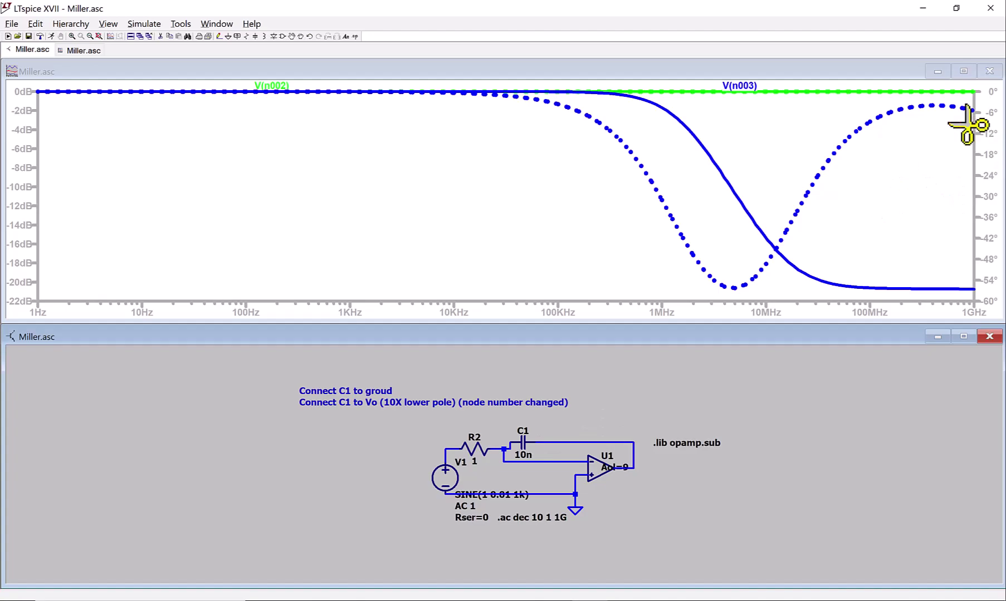